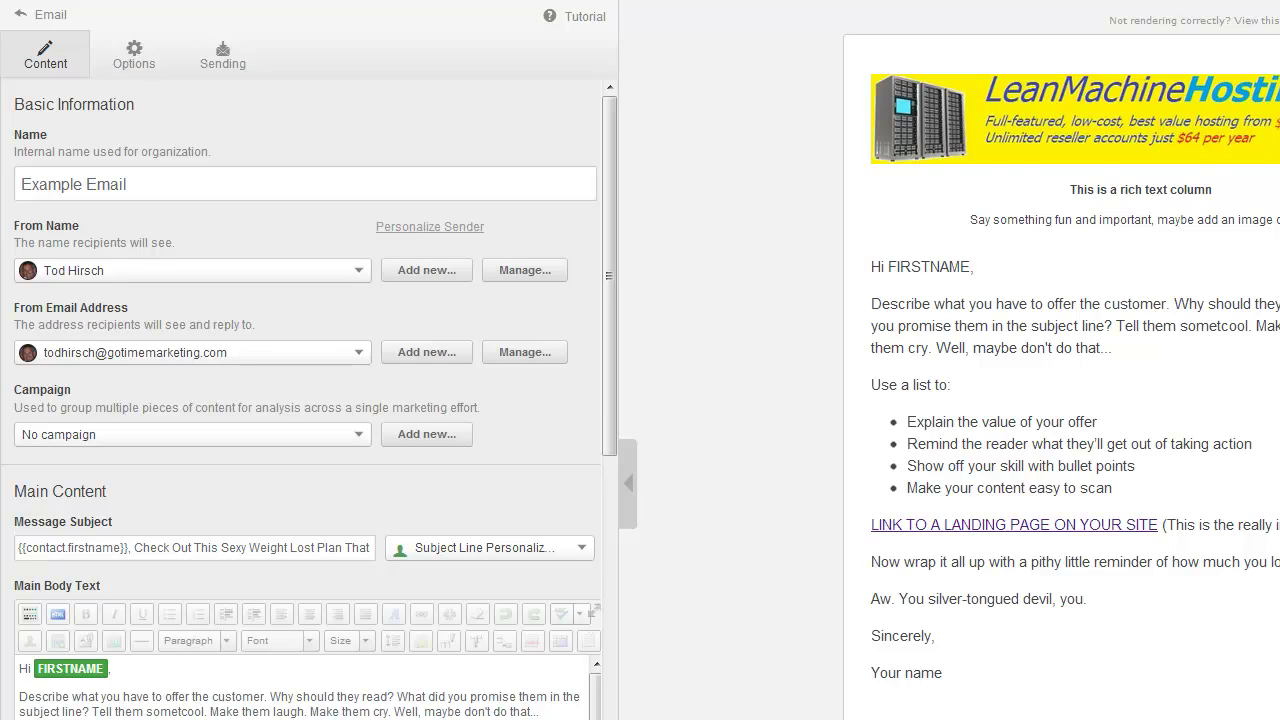
# Look over the example email's content fields and open its template layout for editing
pyautogui.scroll(-5, 308, 400)
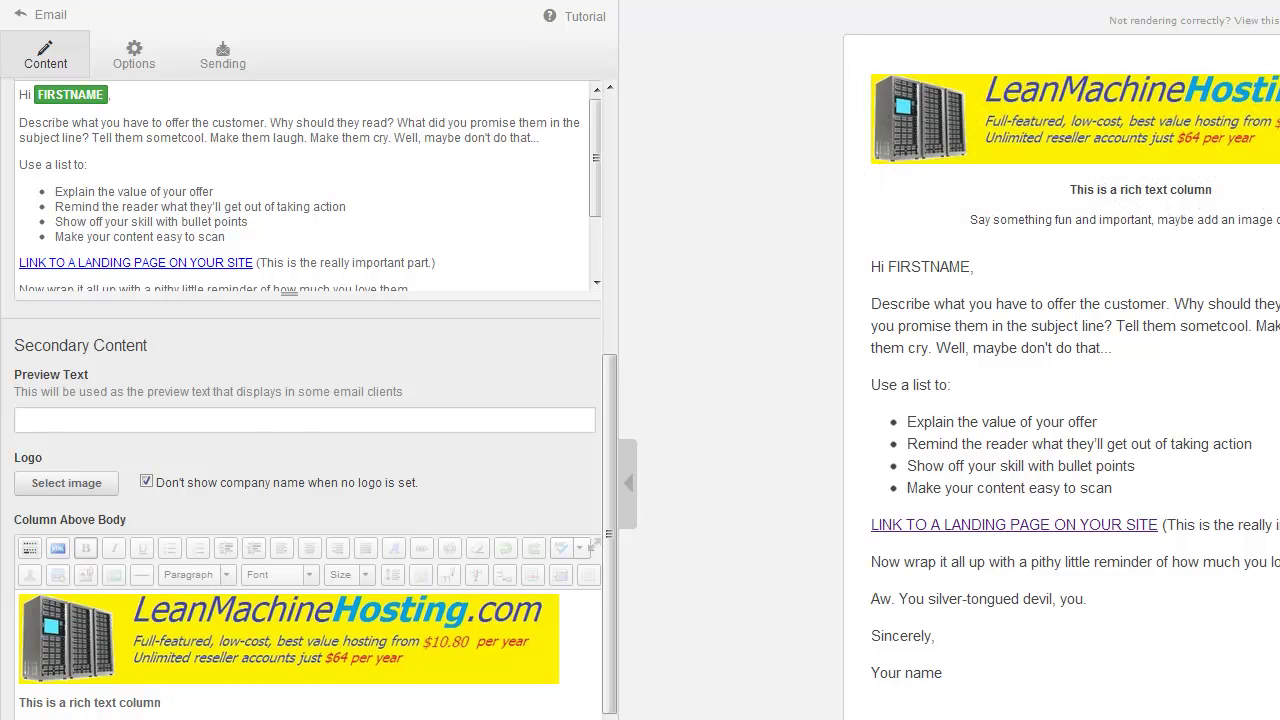
pyautogui.scroll(-2, 308, 400)
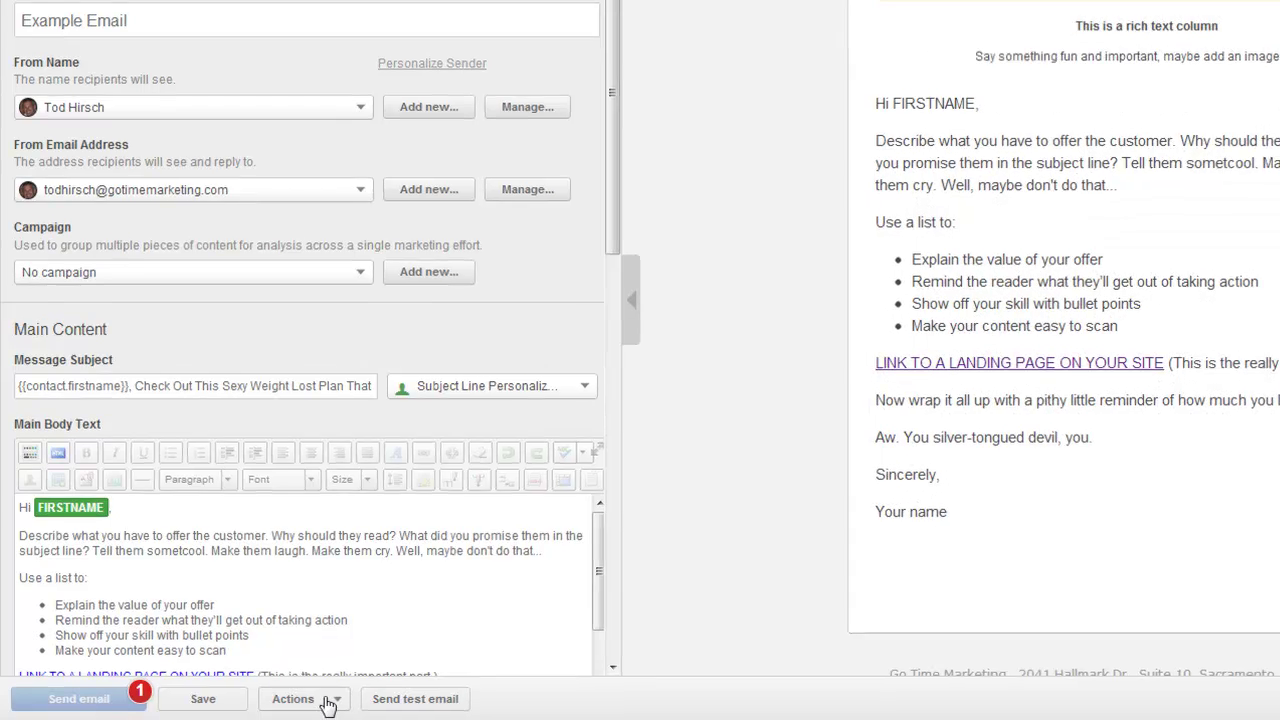
pyautogui.click(328, 700)
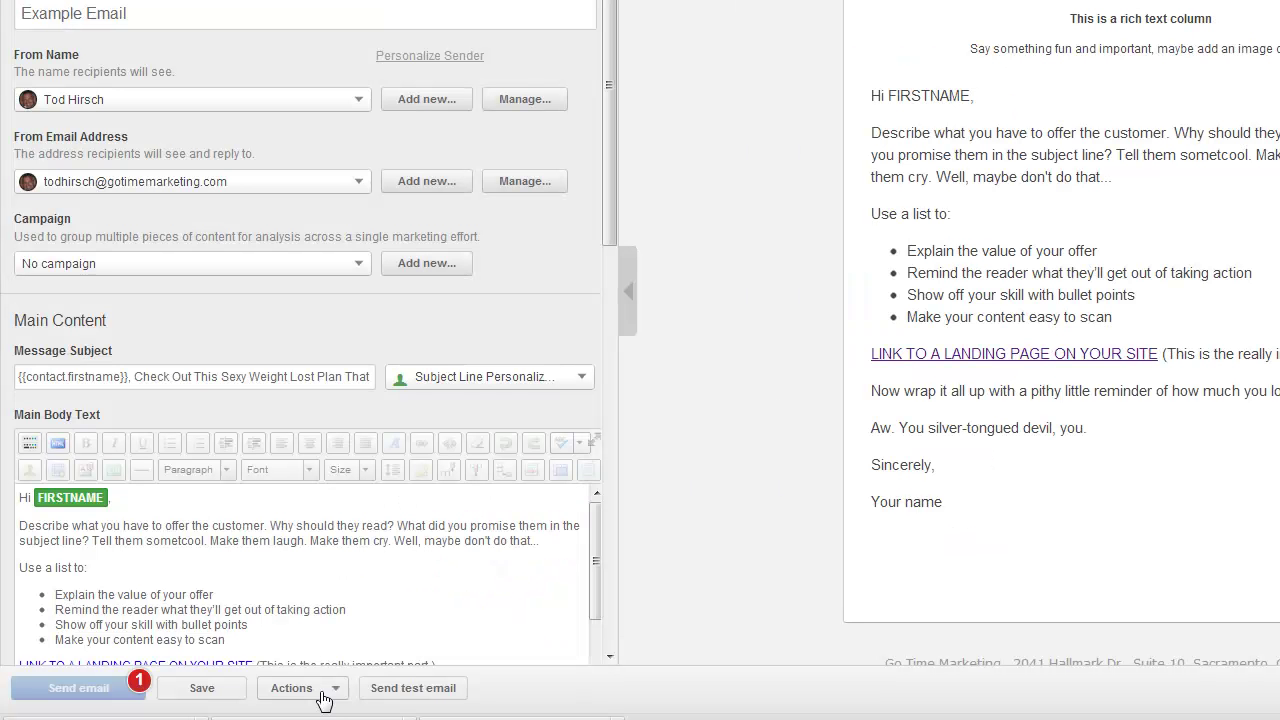
pyautogui.click(322, 698)
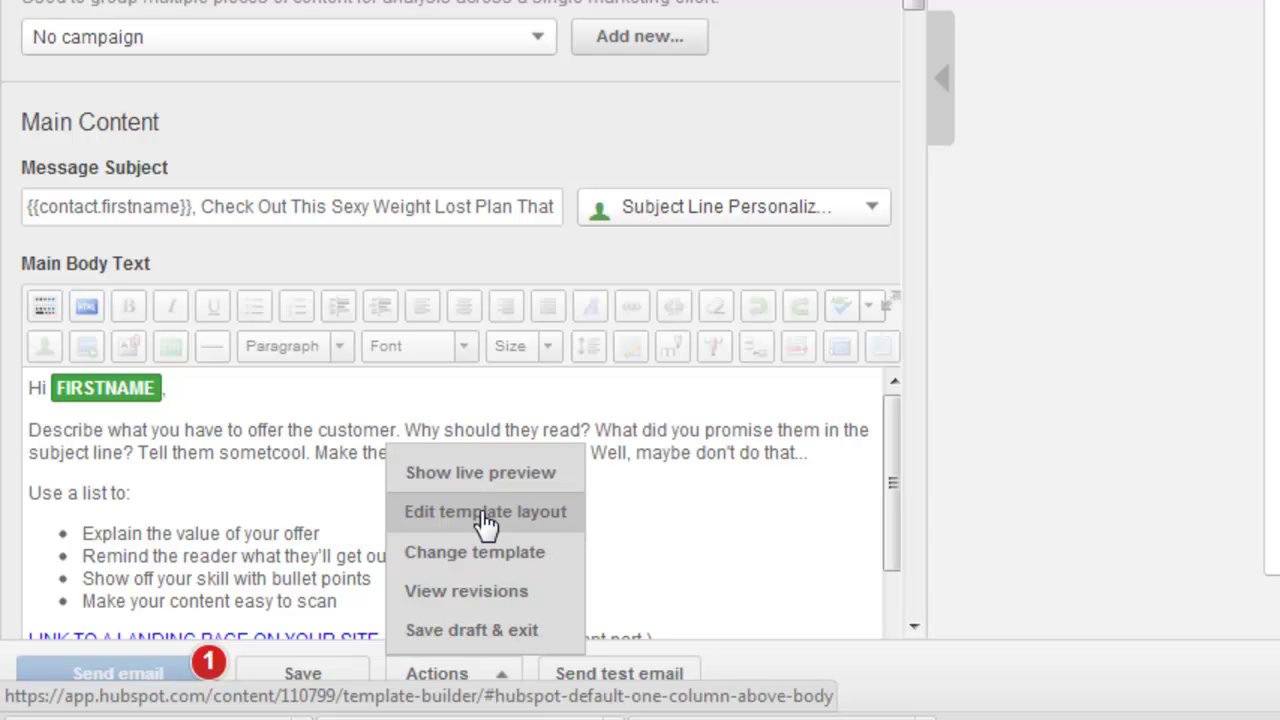
pyautogui.click(487, 522)
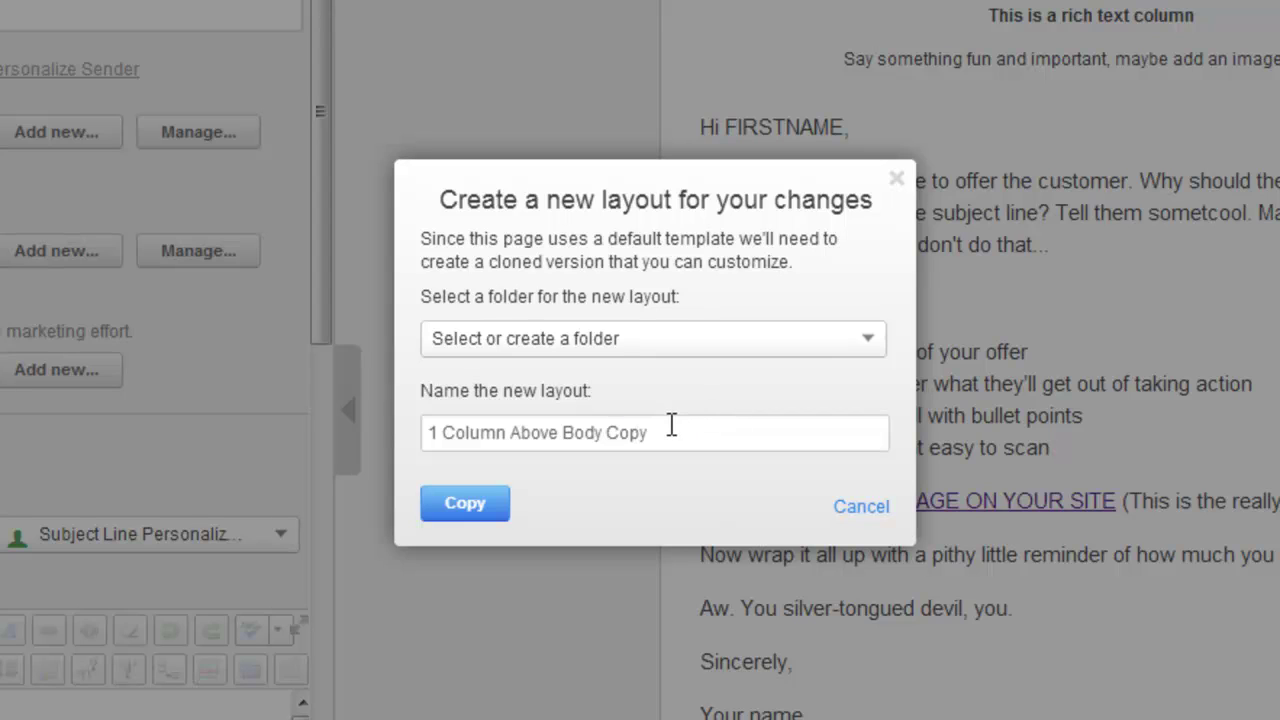
# Name the cloned layout New Example Email Template
pyautogui.click(722, 428)
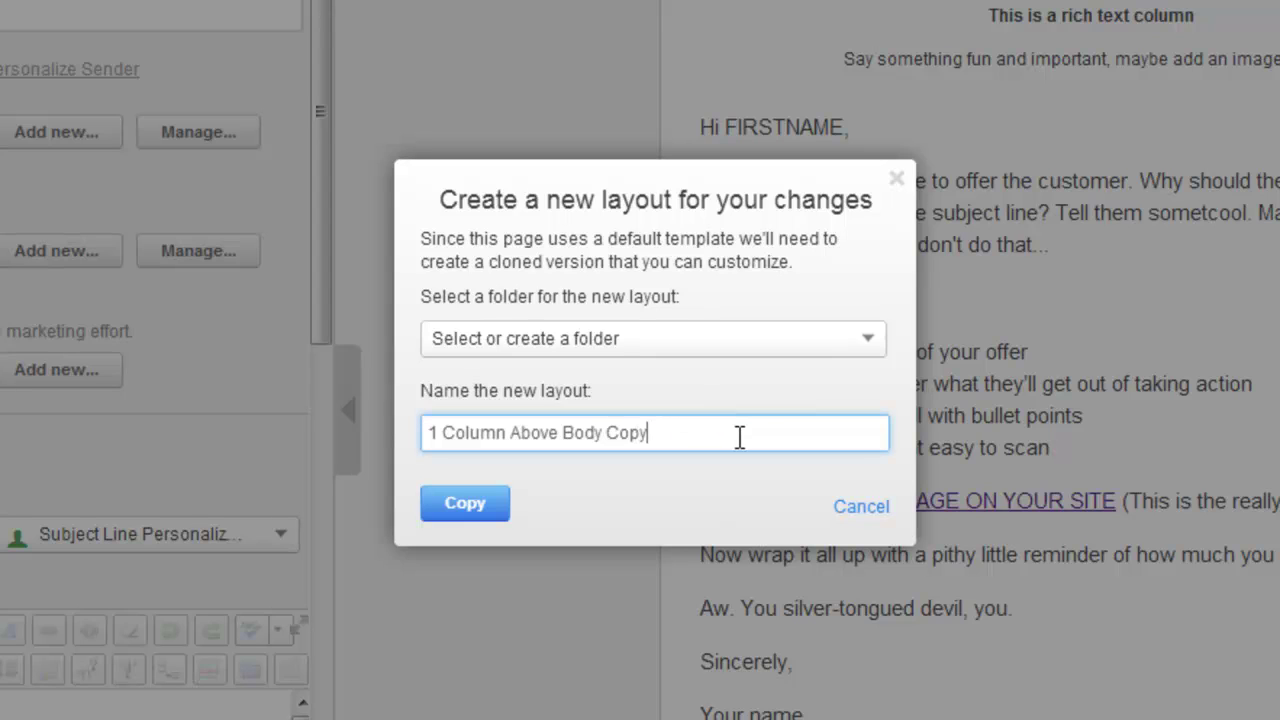
pyautogui.press('BackSpace')
pyautogui.press('BackSpace')
pyautogui.press('BackSpace')
pyautogui.press('BackSpace')
pyautogui.press('BackSpace')
pyautogui.press('BackSpace')
pyautogui.press('BackSpace')
pyautogui.press('BackSpace')
pyautogui.press('BackSpace')
pyautogui.press('BackSpace')
pyautogui.press('BackSpace')
pyautogui.press('BackSpace')
pyautogui.press('BackSpace')
pyautogui.press('BackSpace')
pyautogui.press('BackSpace')
pyautogui.press('BackSpace')
pyautogui.press('BackSpace')
pyautogui.press('BackSpace')
pyautogui.press('BackSpace')
pyautogui.press('BackSpace')
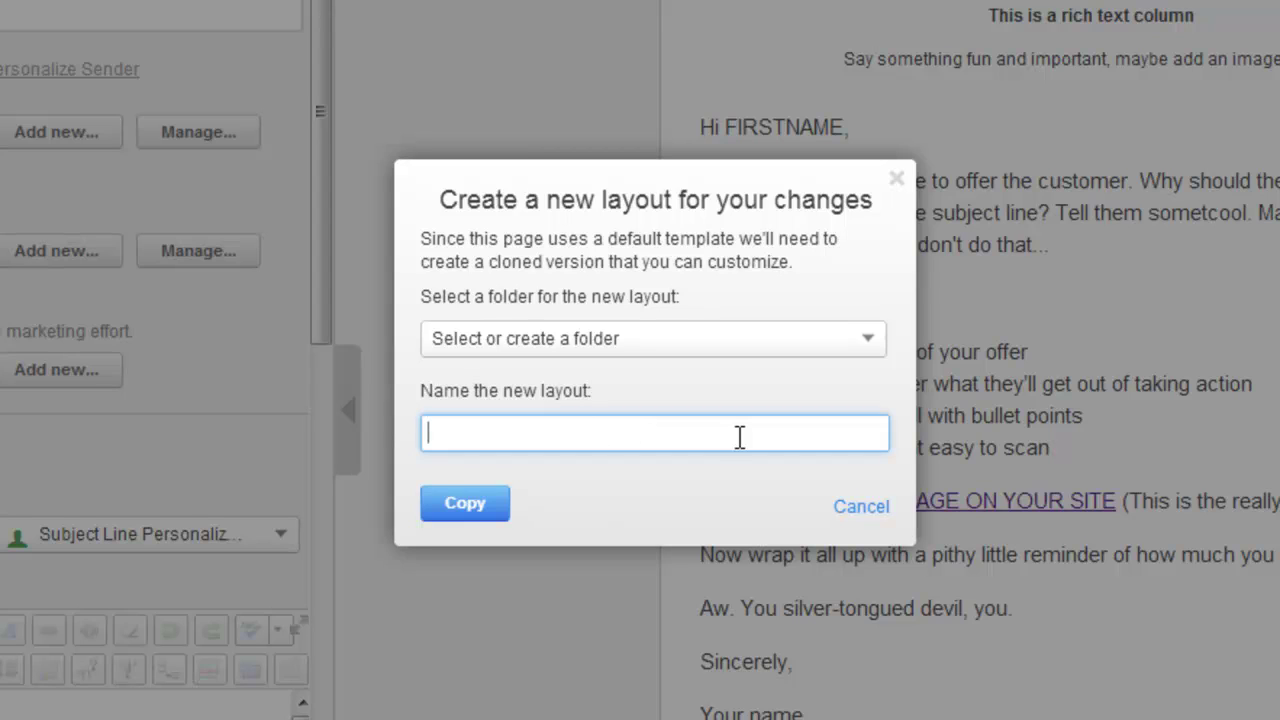
pyautogui.write('New Example Email Template')
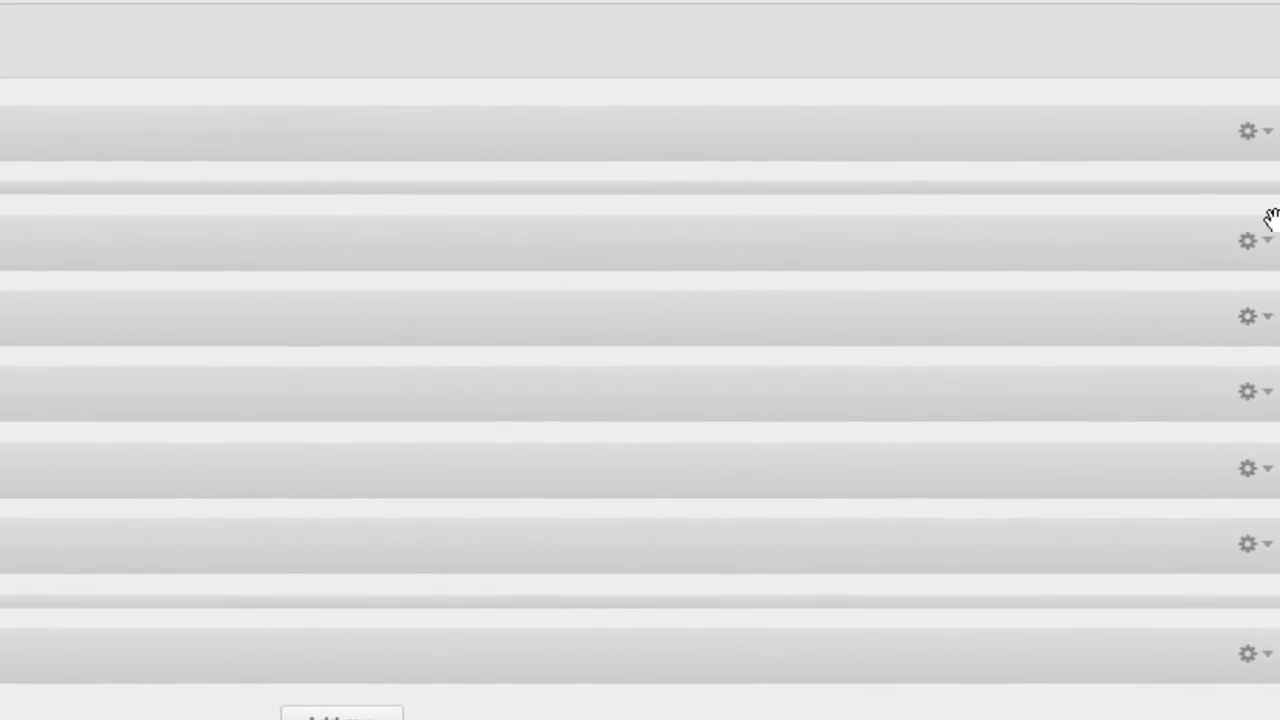
# Bring up the actions available for the Logo module and choose to swap the module
pyautogui.click(1266, 243)
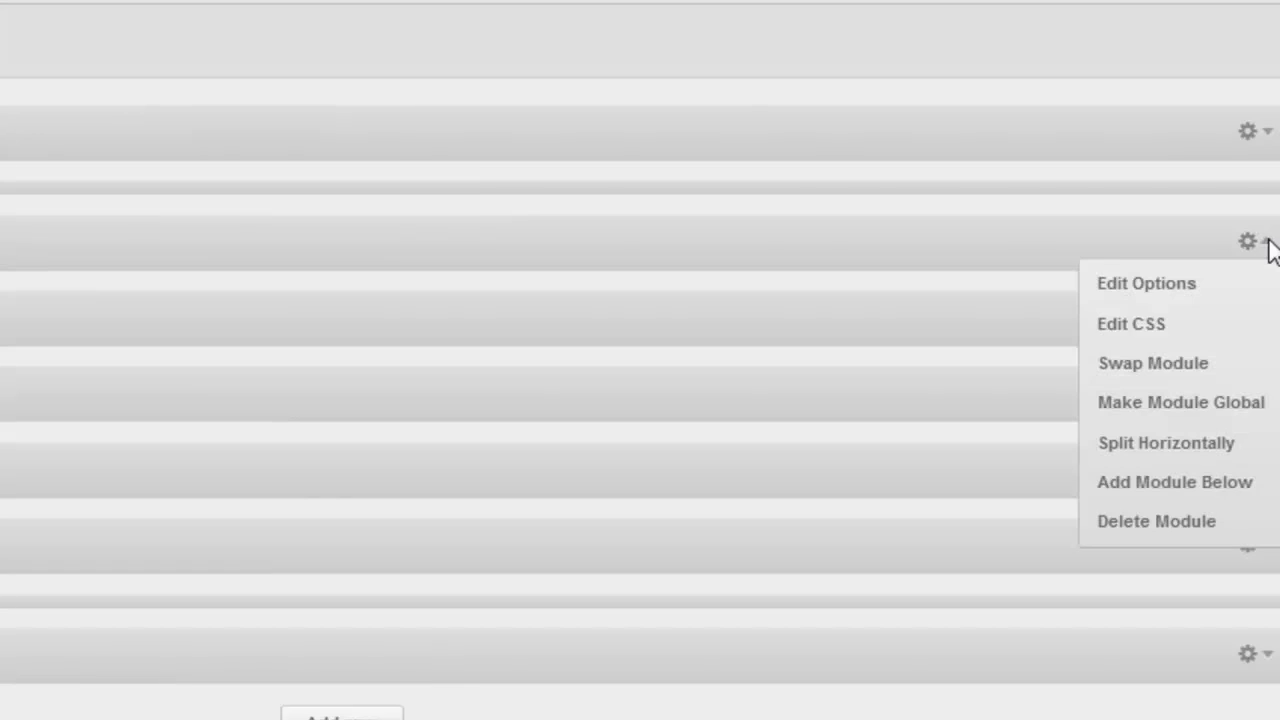
pyautogui.click(1207, 363)
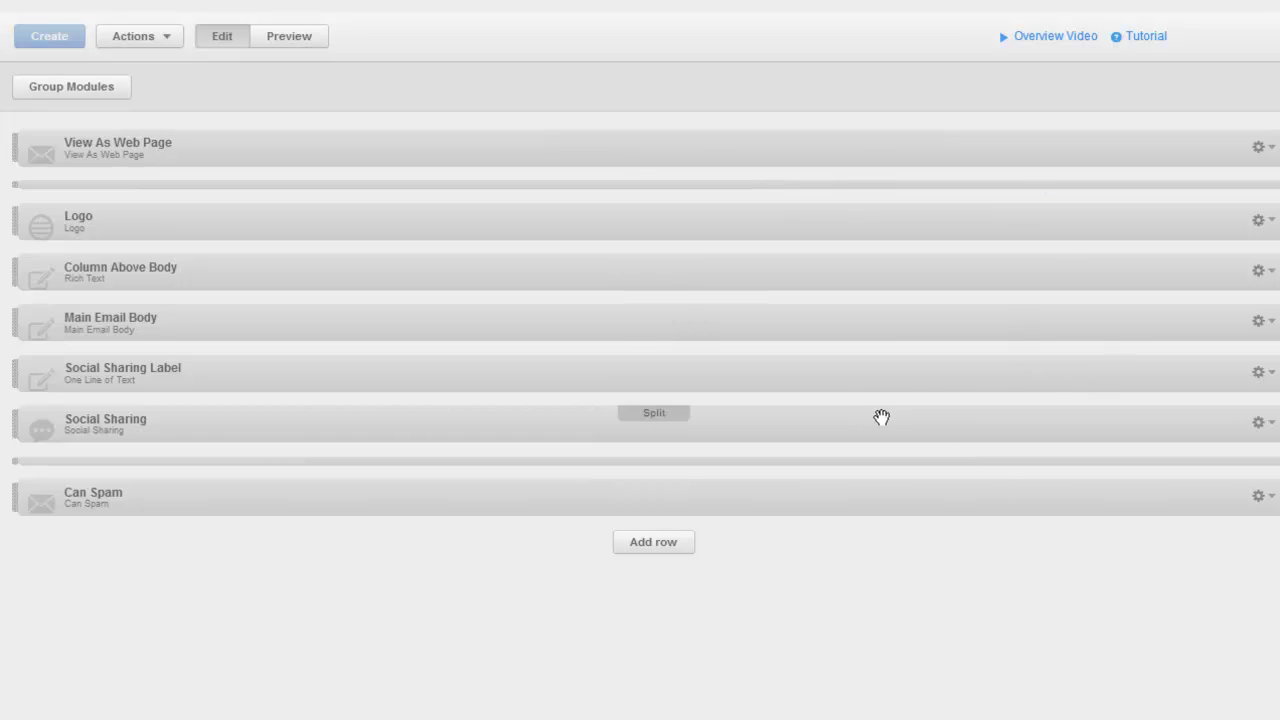
# Split the Column Above Body row into three modules and move the Main Email Body row below Social Sharing Label
pyautogui.click(655, 262)
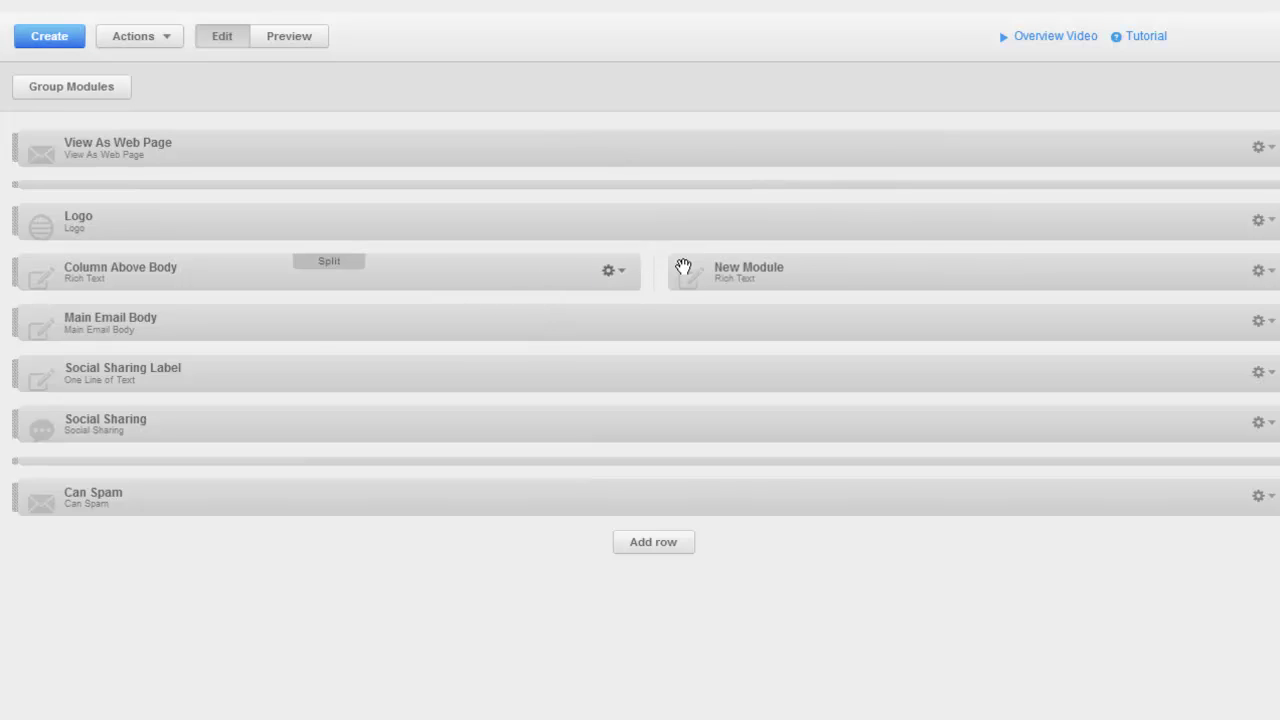
pyautogui.click(983, 261)
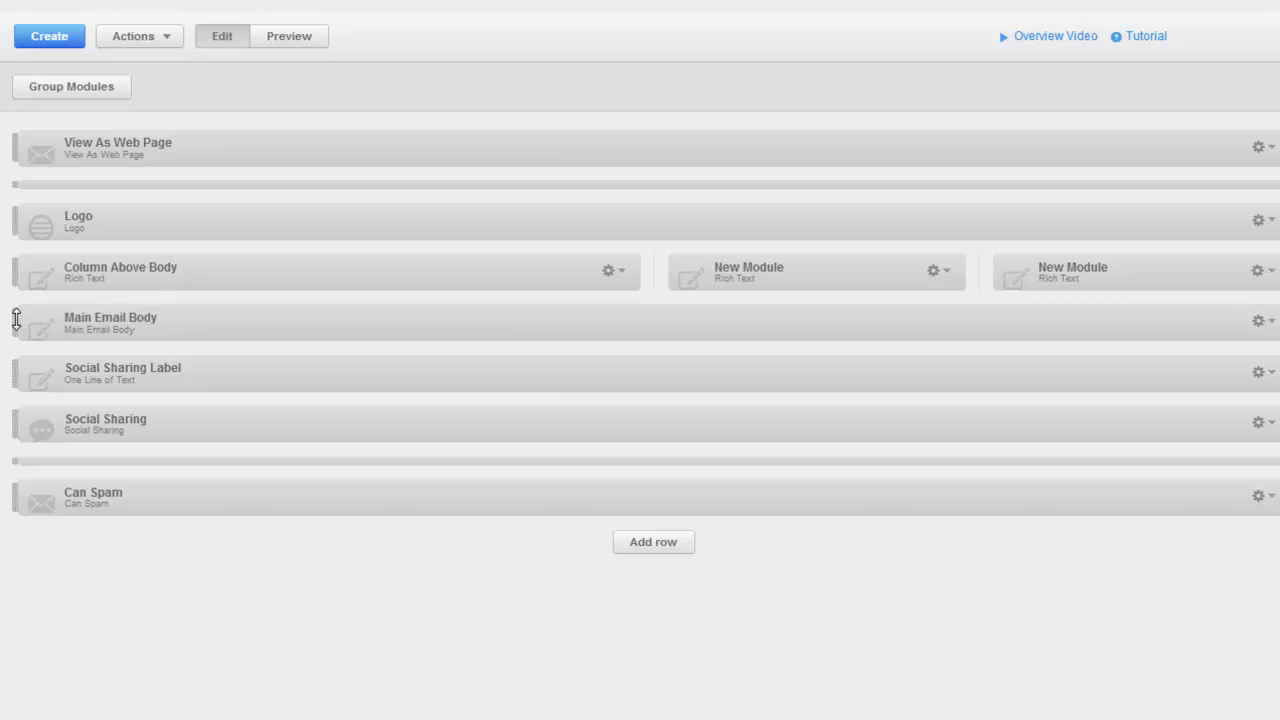
pyautogui.moveTo(16, 319); pyautogui.dragTo(20, 391)
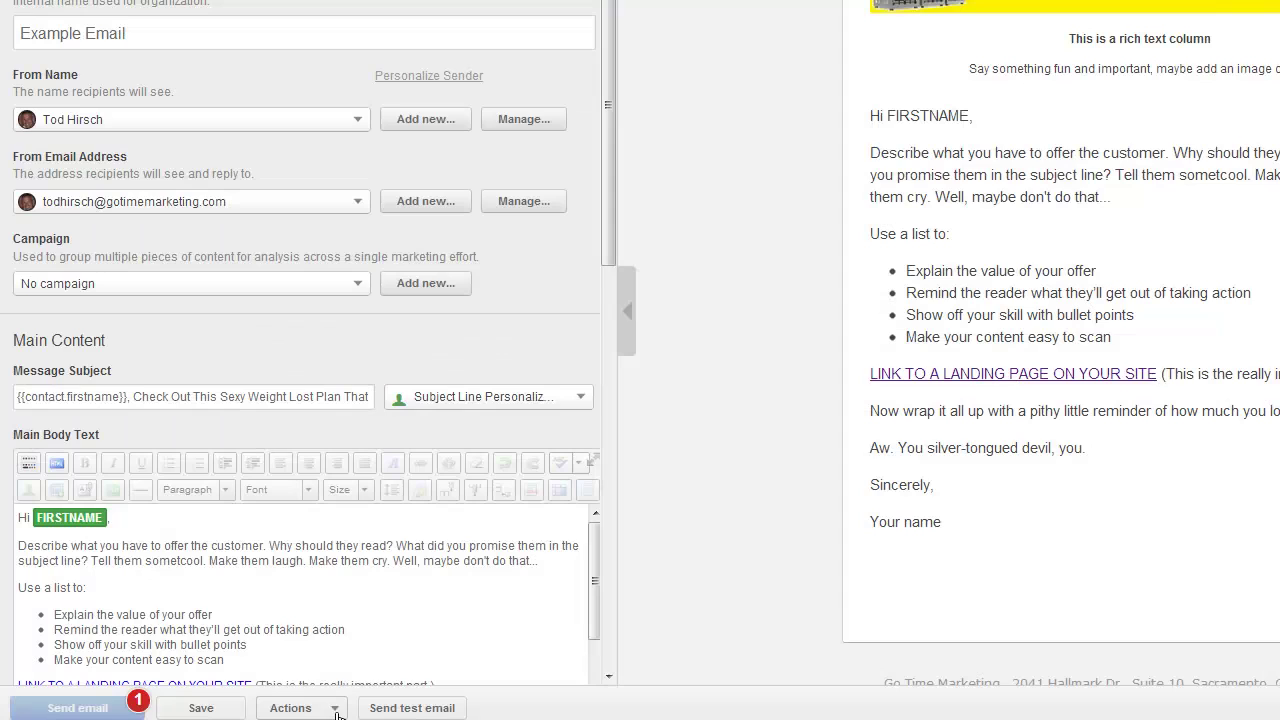
# Return to the email and browse the alternative templates offered for it
pyautogui.click(336, 712)
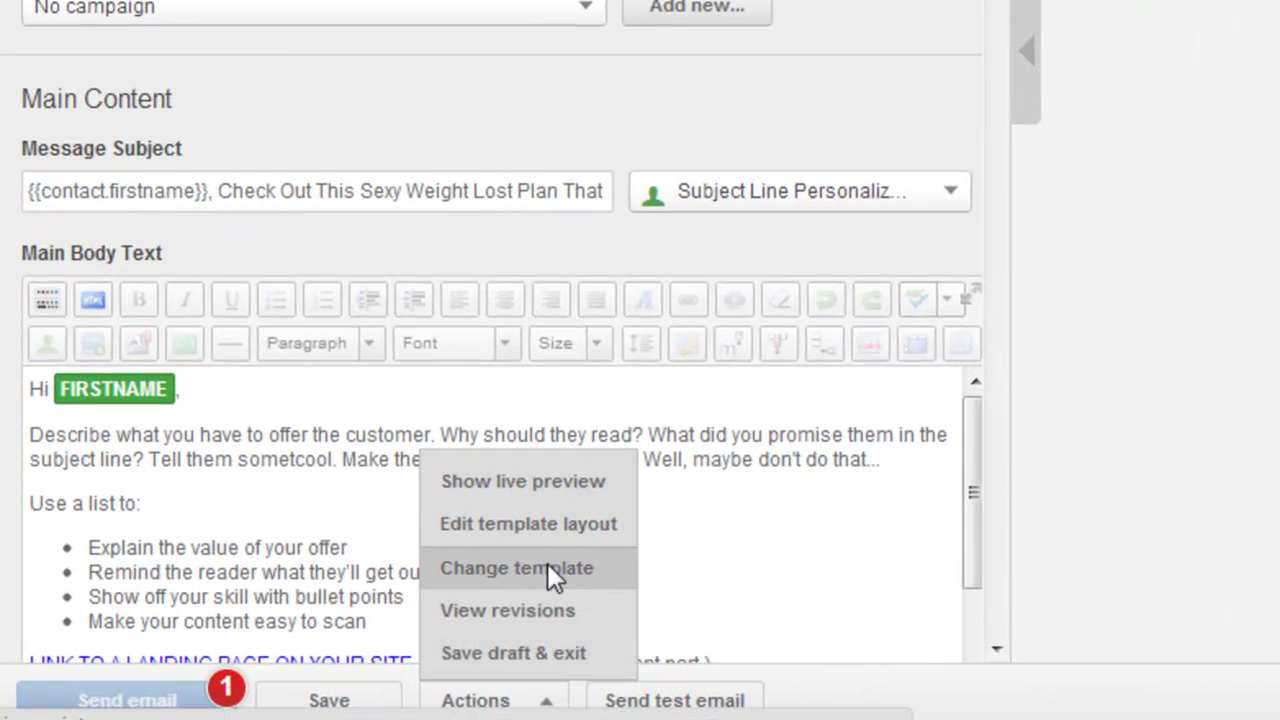
pyautogui.click(547, 567)
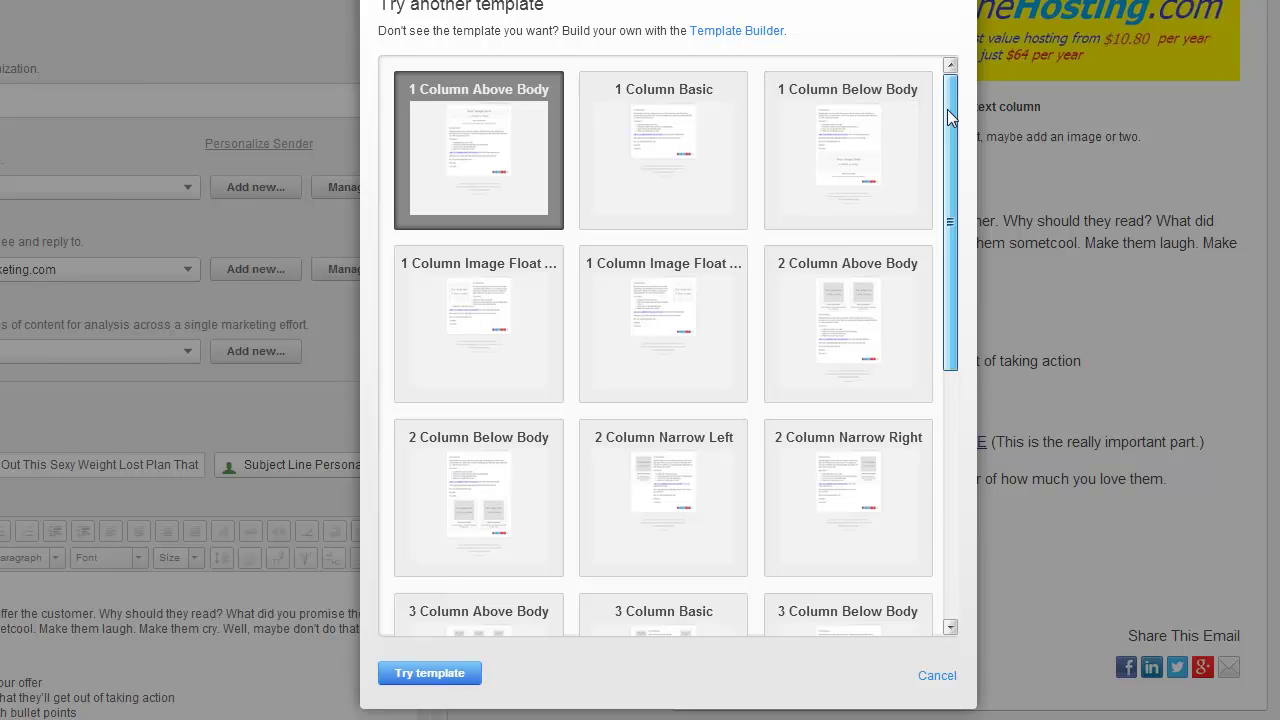
pyautogui.moveTo(947, 110)
pyautogui.mouseDown()
pyautogui.moveTo(949, 353)
pyautogui.moveTo(952, 85)
pyautogui.mouseUp()
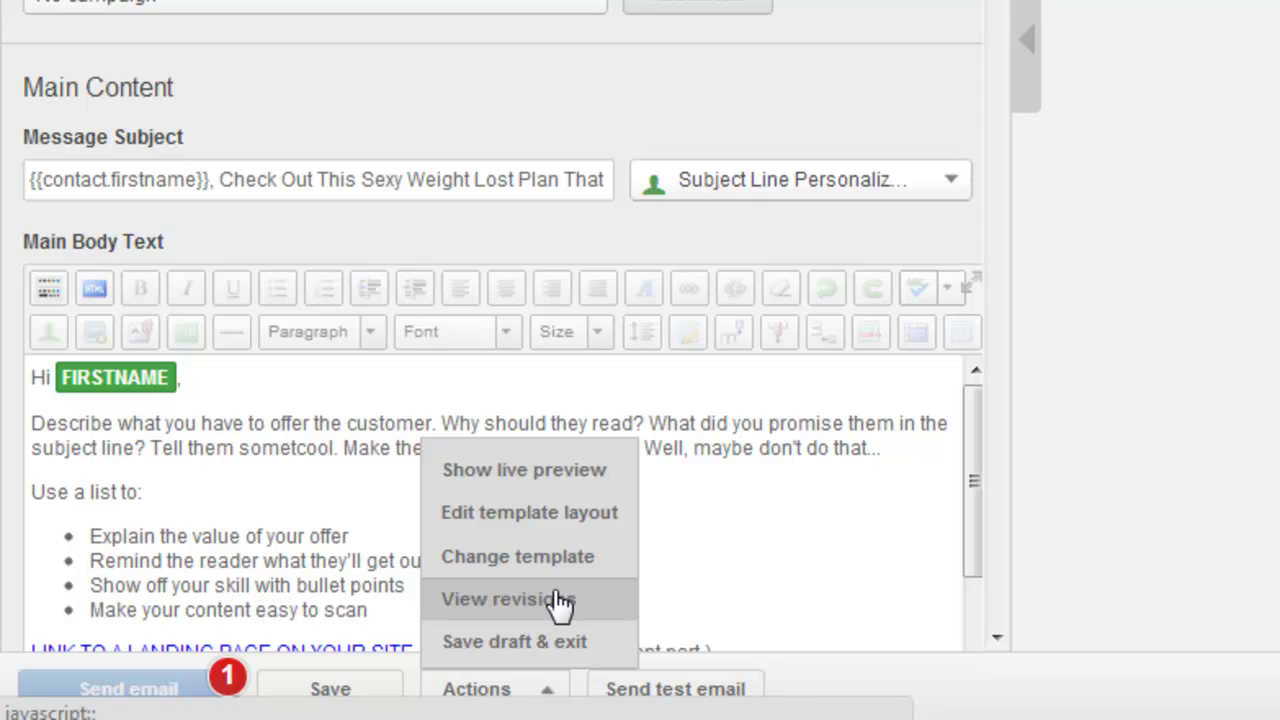
# View the email's revision history and preview revision 1 from Mar 14, 8:33pm
pyautogui.click(560, 601)
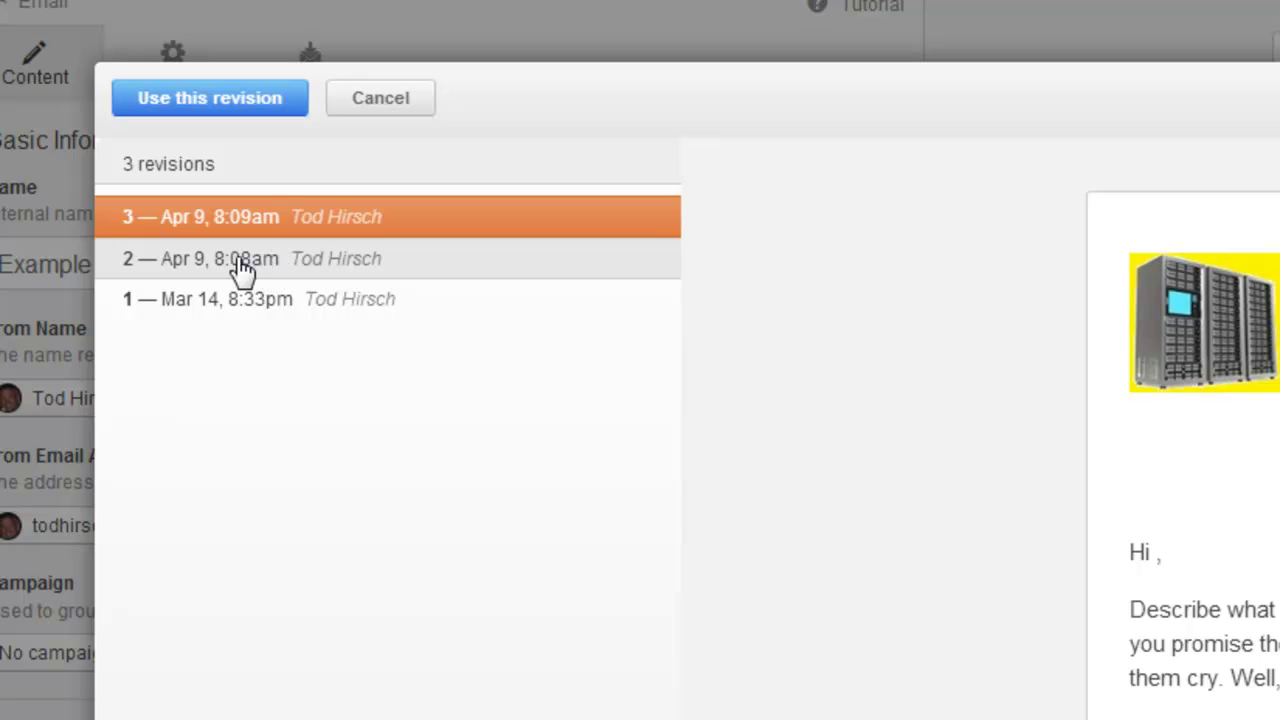
pyautogui.click(215, 302)
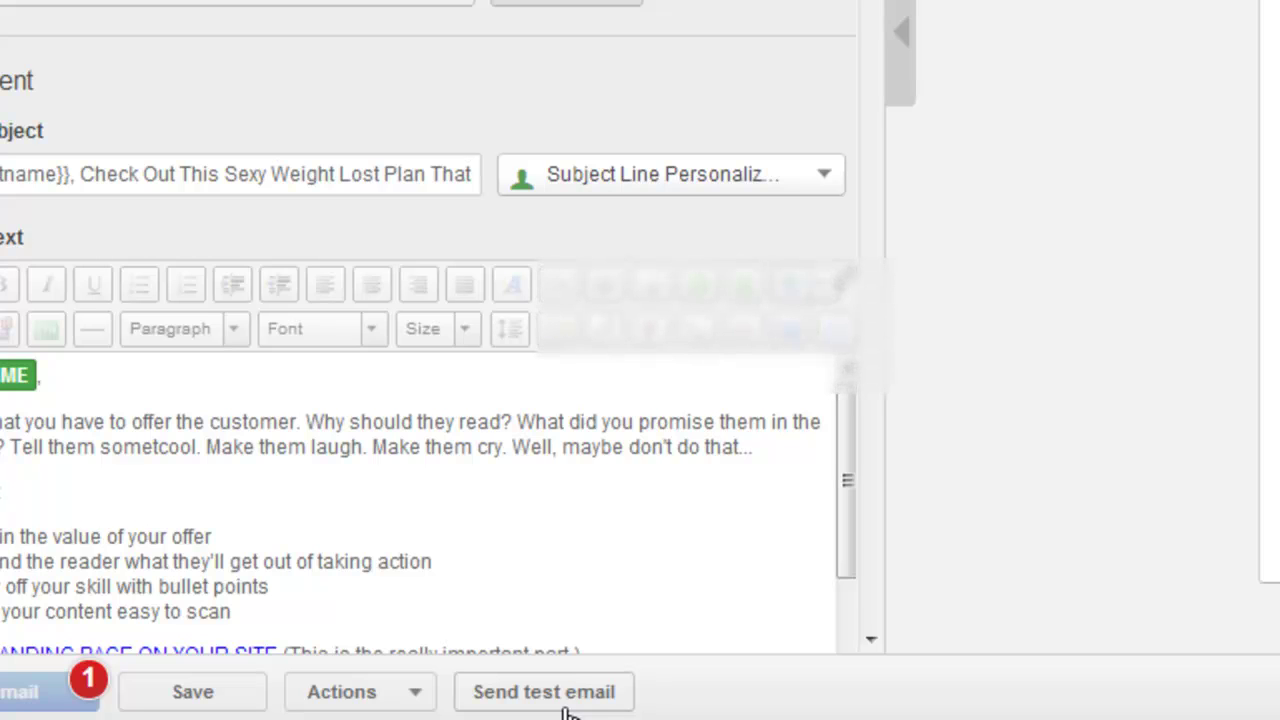
# Start a test email and choose a recipient's e-mail address from the available ones
pyautogui.click(568, 704)
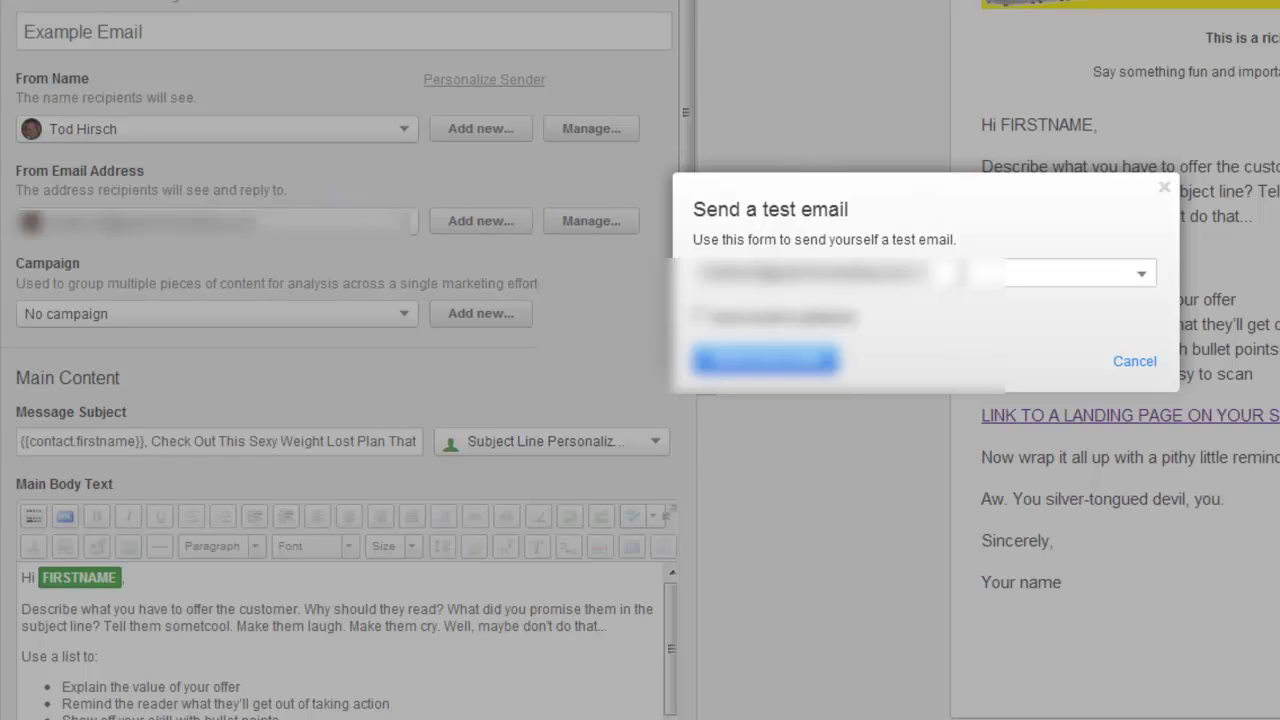
pyautogui.click(990, 273)
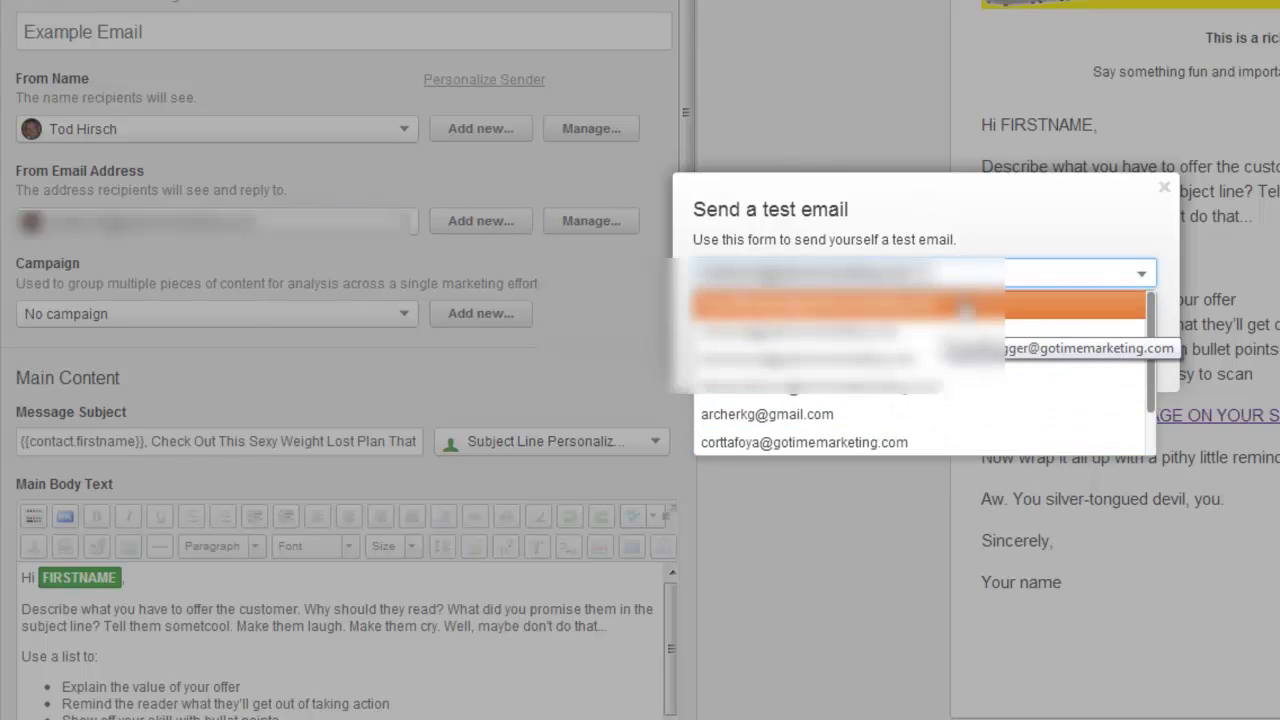
pyautogui.click(858, 388)
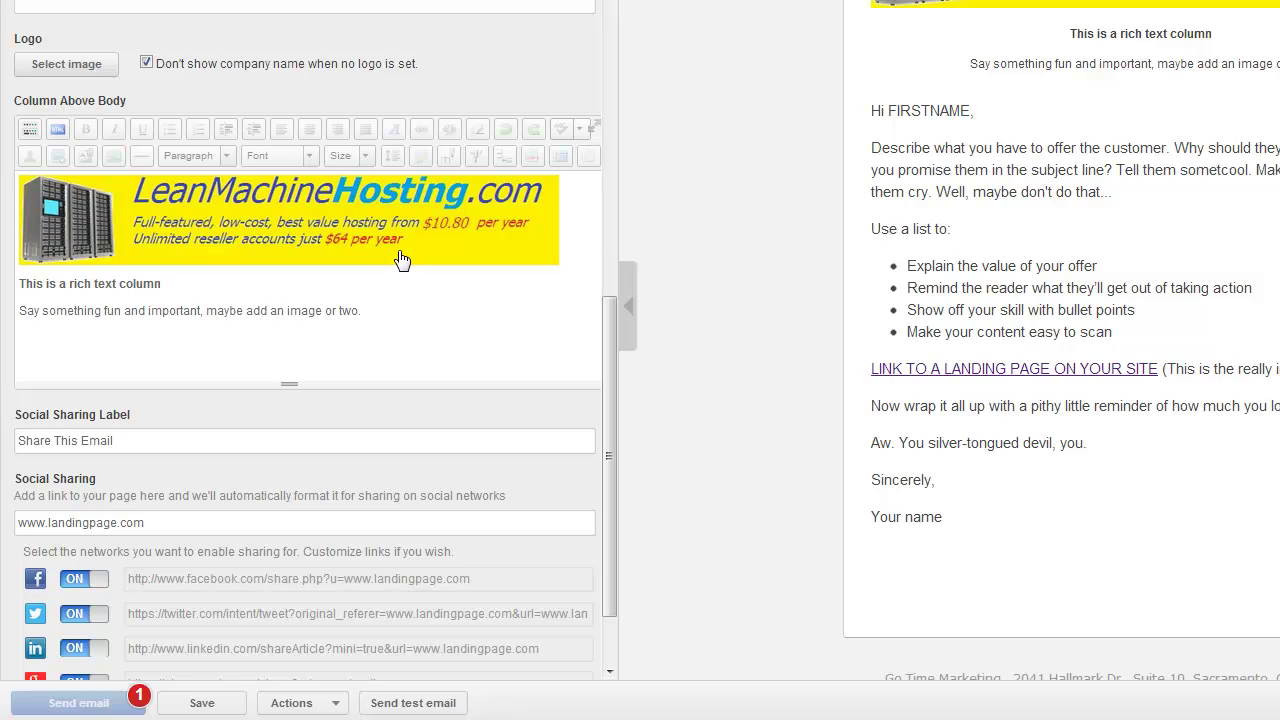
# Update the banner image's alt text in Column Above Body with "Super Sexy Weight Loss Plan That Will Make You Rich"
pyautogui.click(333, 238)
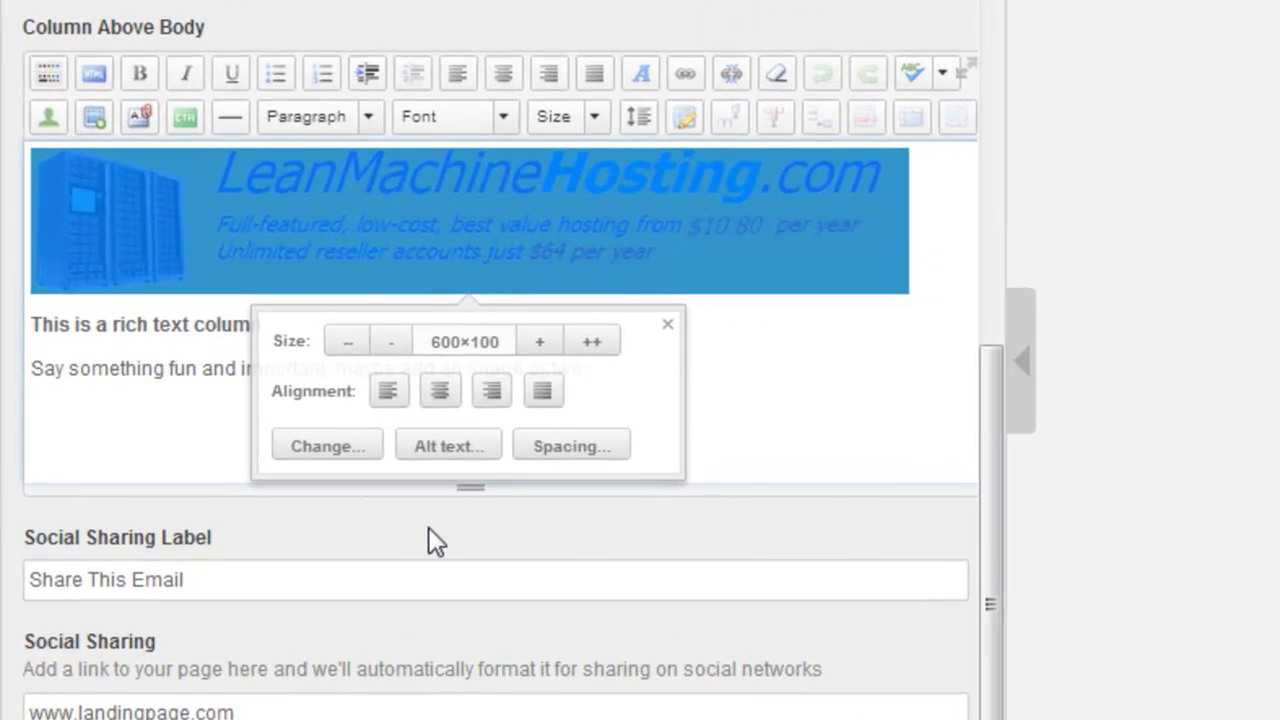
pyautogui.click(443, 457)
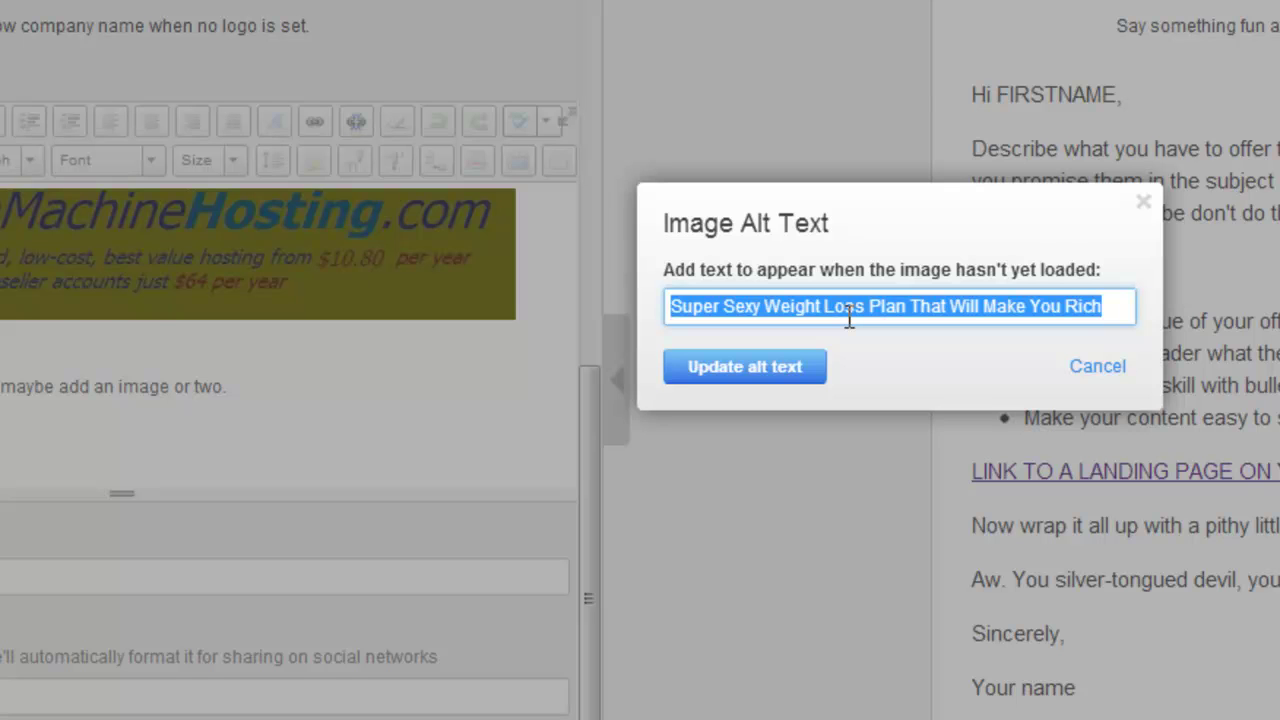
pyautogui.click(771, 377)
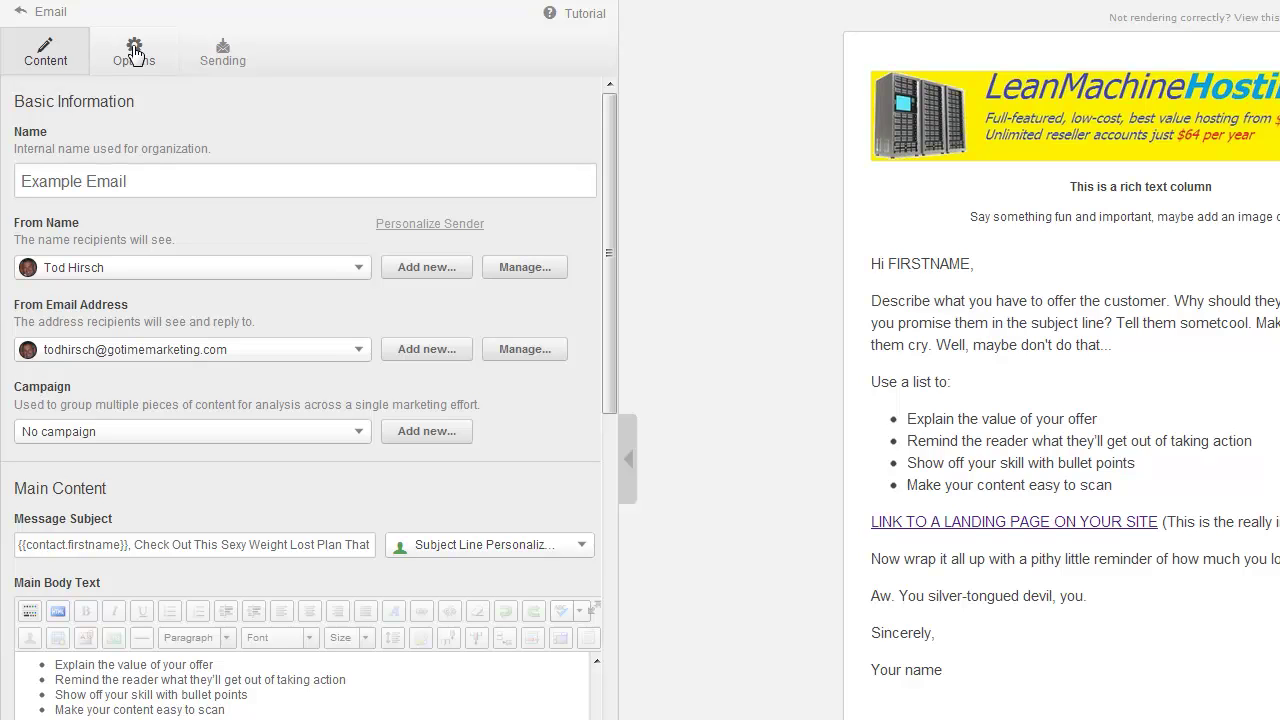
# Generate the plain text version of the email in its options, overwriting earlier changes, and read through it
pyautogui.click(135, 53)
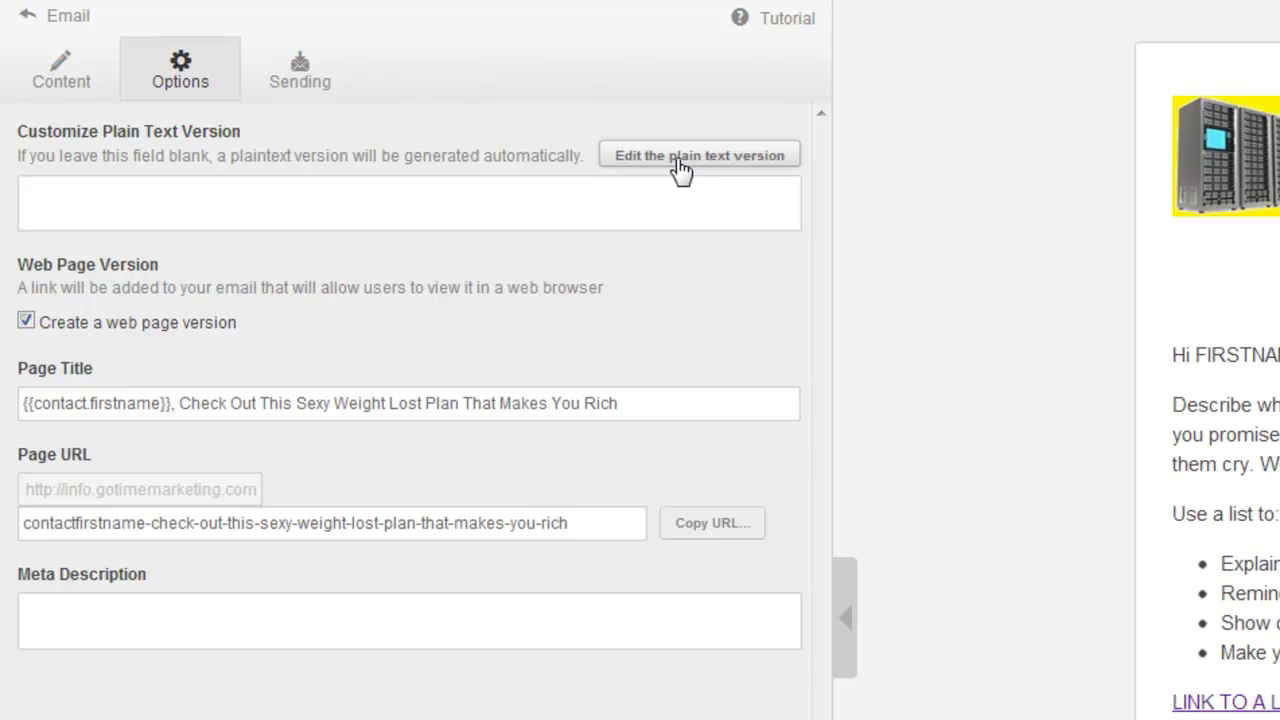
pyautogui.click(500, 120)
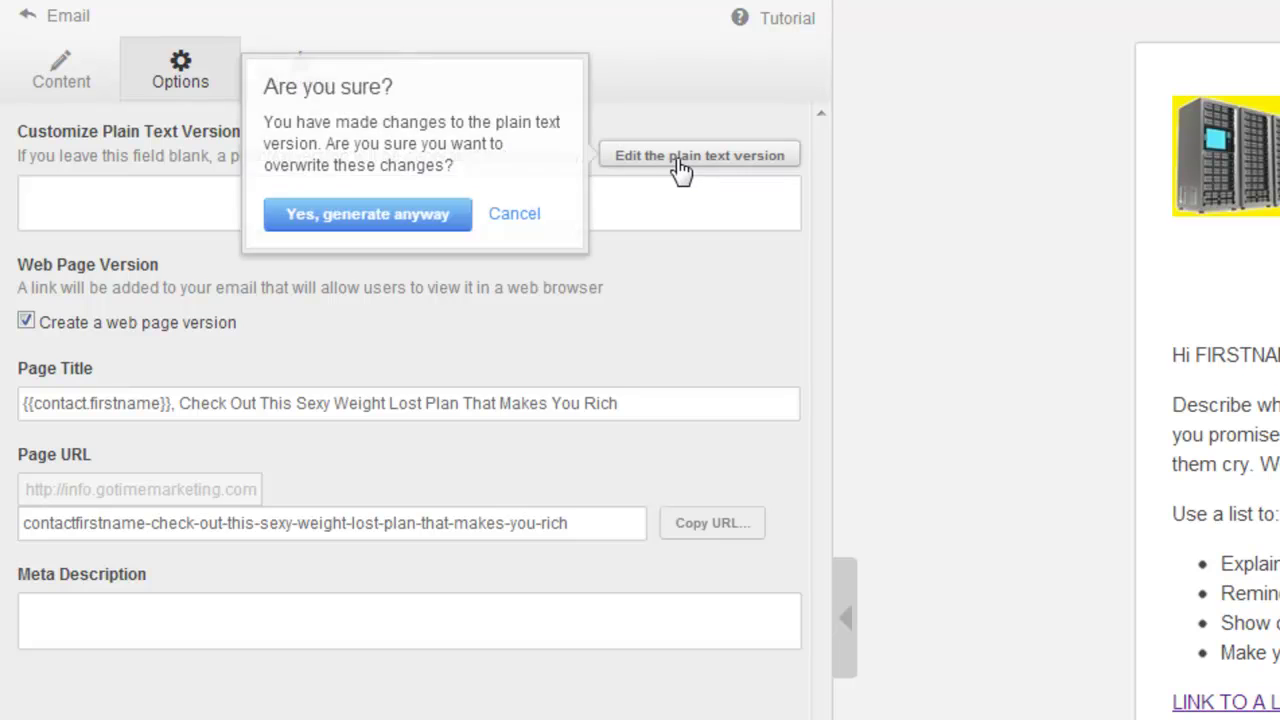
pyautogui.click(377, 212)
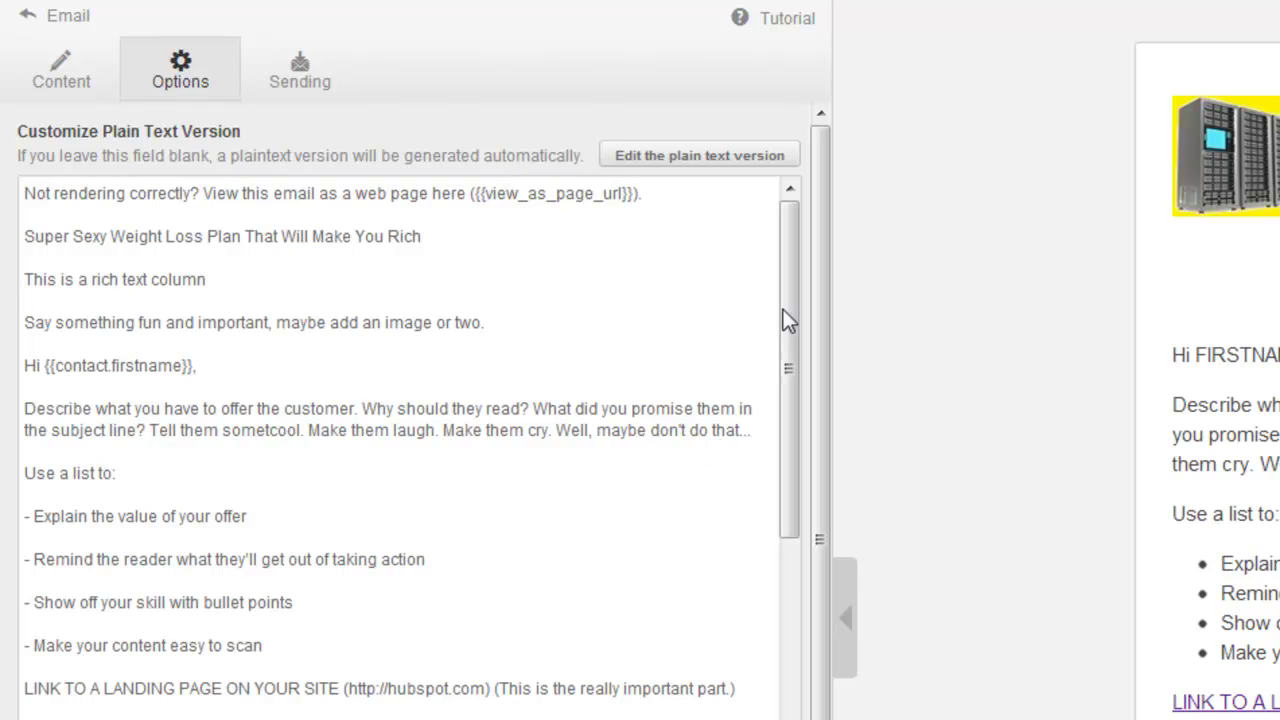
pyautogui.moveTo(781, 317); pyautogui.dragTo(789, 470)
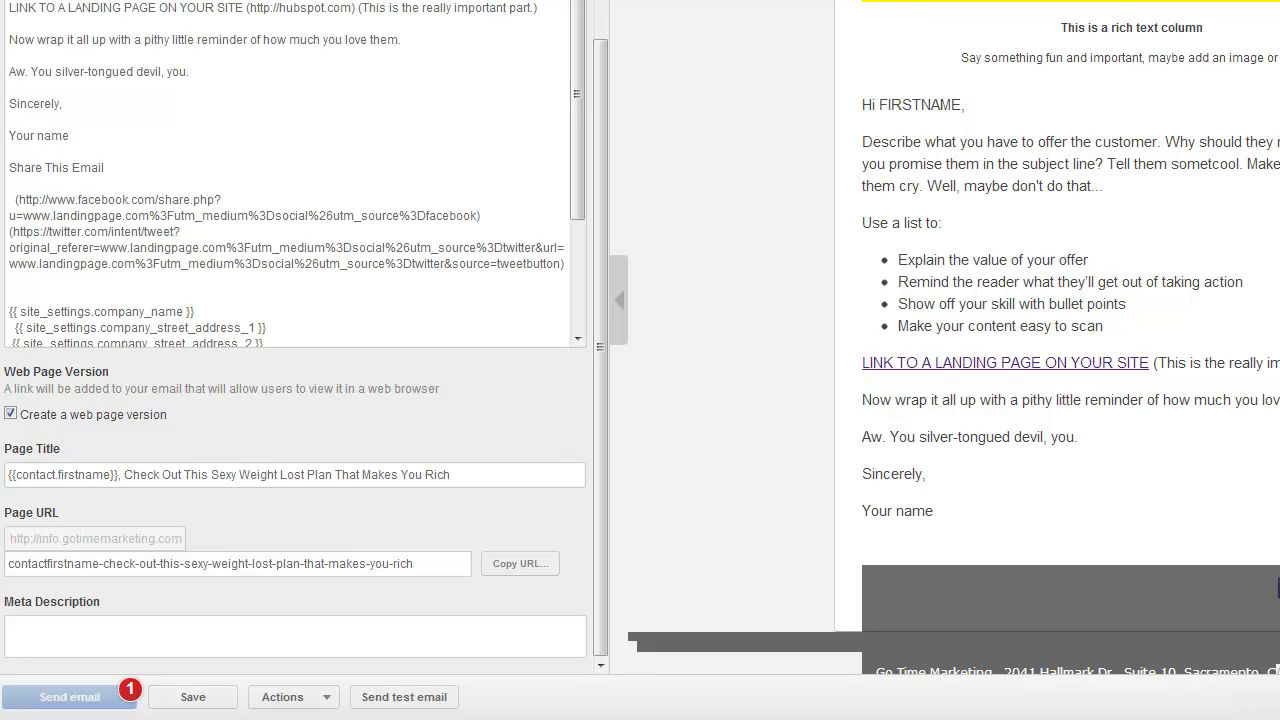
# Highlight the web page version's title, and the landing page link used for Social Sharing in the email content
pyautogui.click(10, 474)
pyautogui.moveTo(137, 473); pyautogui.dragTo(505, 475)
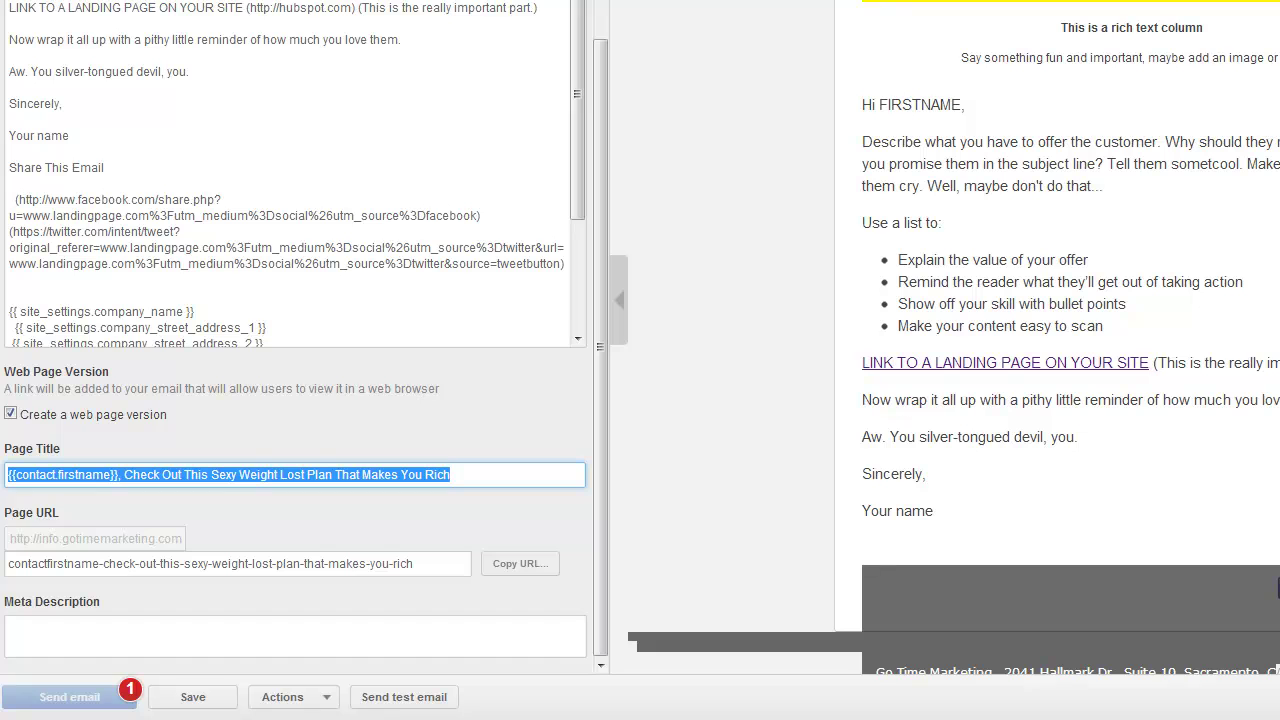
pyautogui.scroll(10, 300, 330)
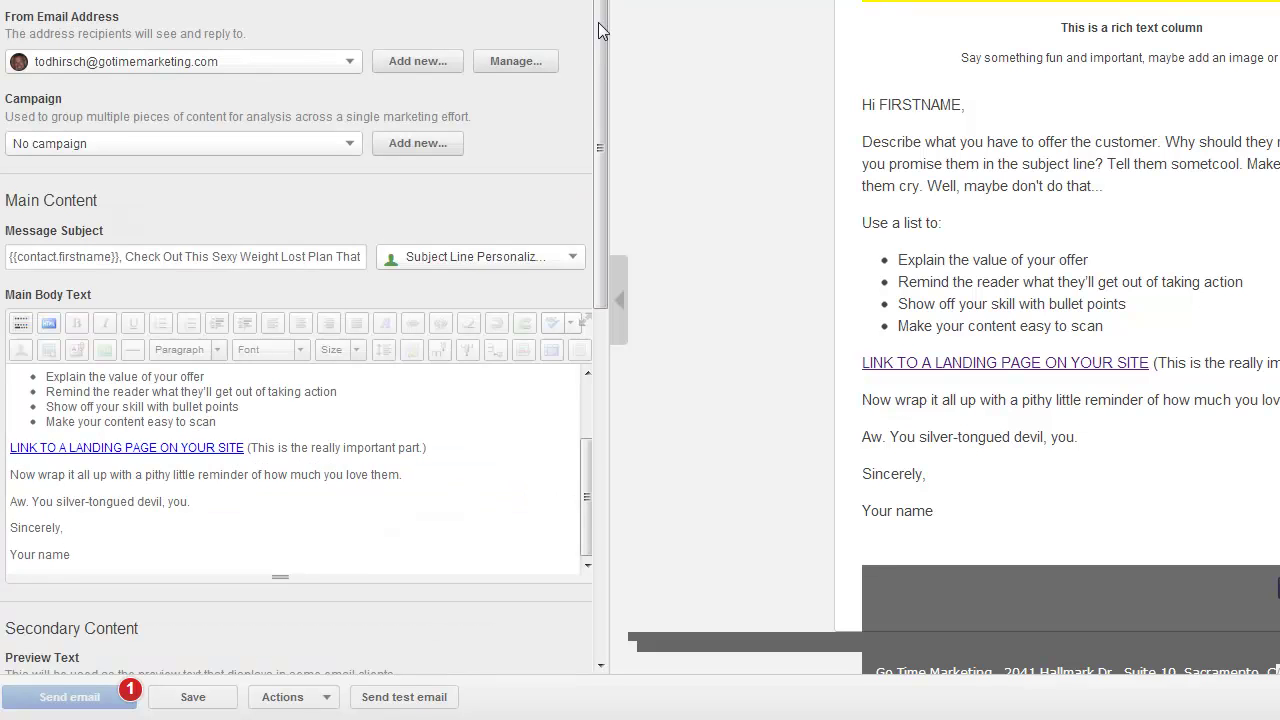
pyautogui.moveTo(605, 68); pyautogui.dragTo(603, 432)
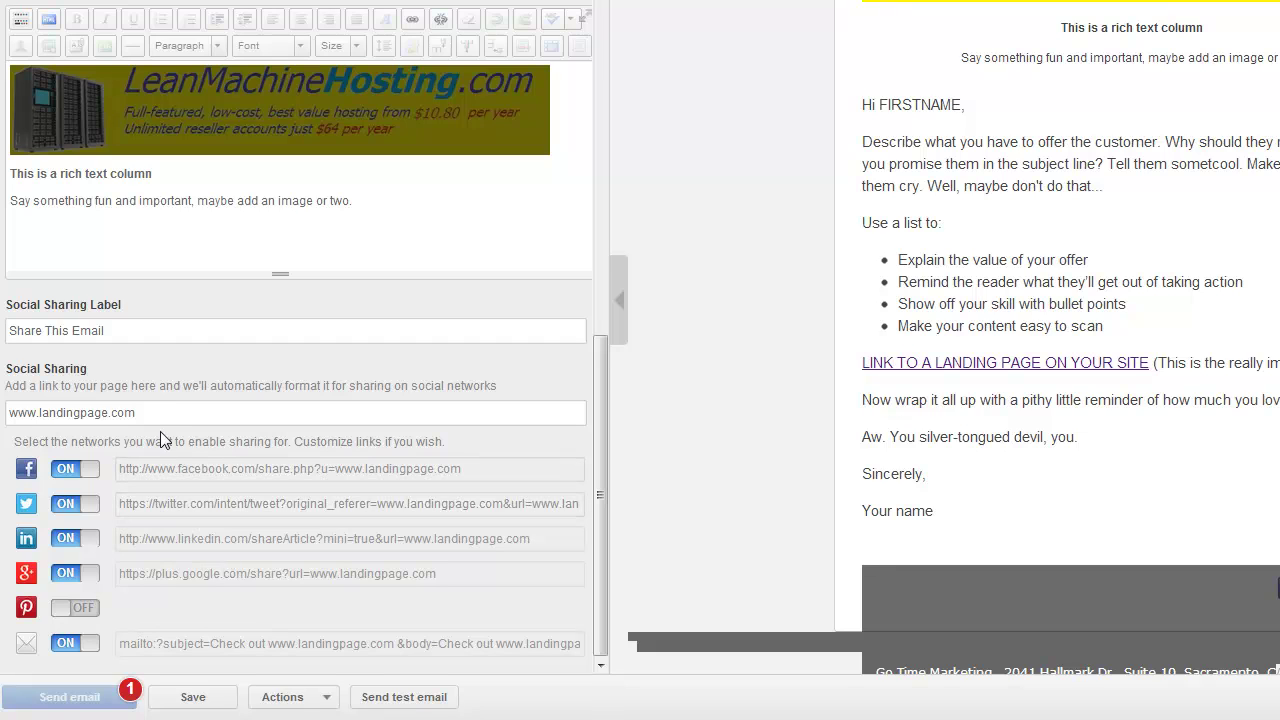
pyautogui.moveTo(135, 413); pyautogui.dragTo(4, 417)
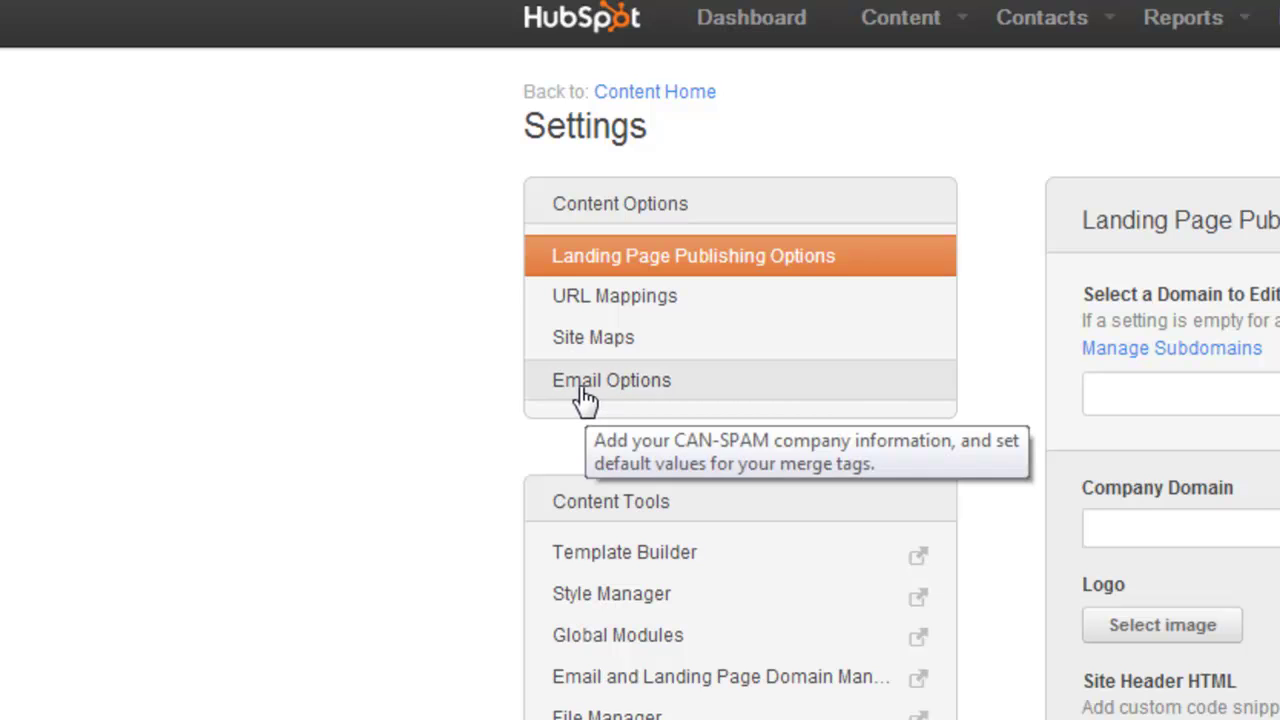
# Open the Email Options in the content settings to view the CAN-SPAM footer customization
pyautogui.click(586, 390)
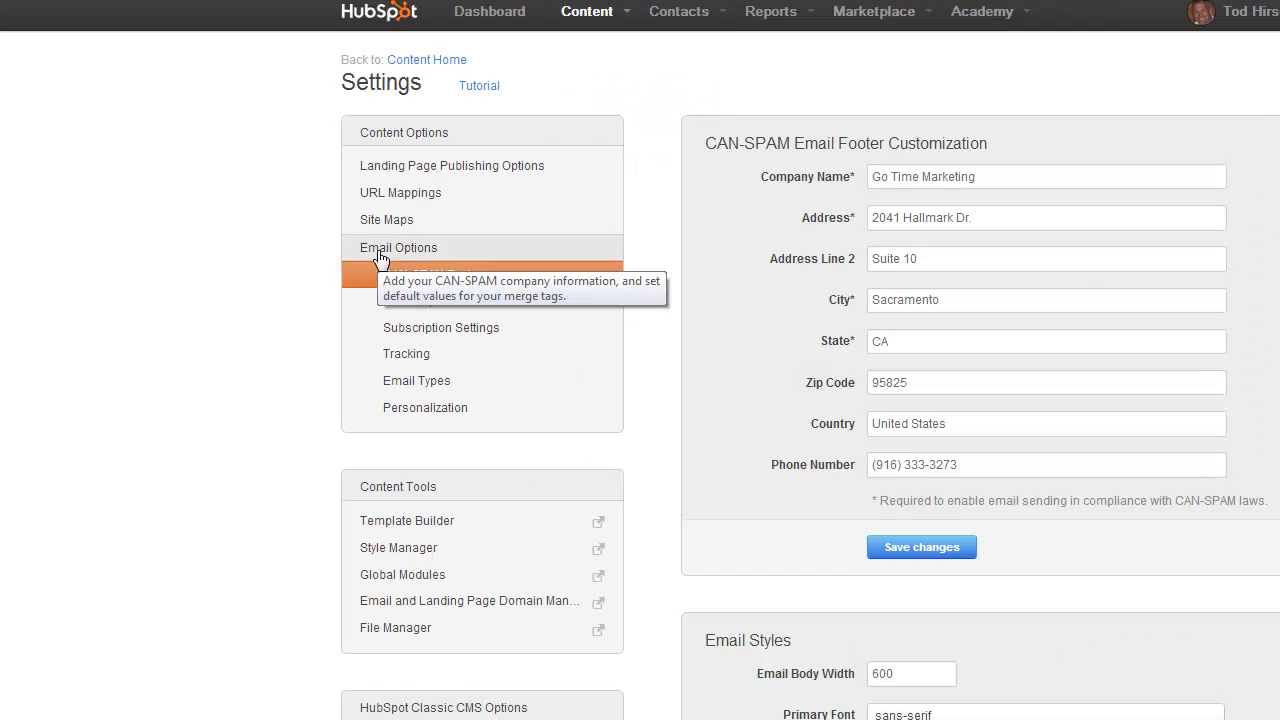